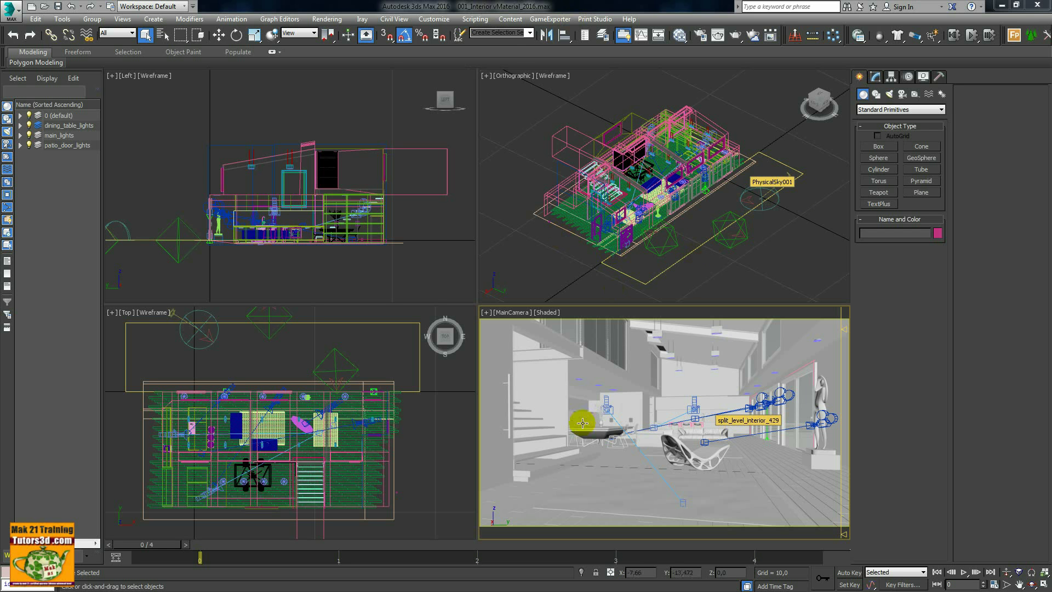
Step: Open Render Setup and check the 1500×844 output width and height
left_click(526, 33)
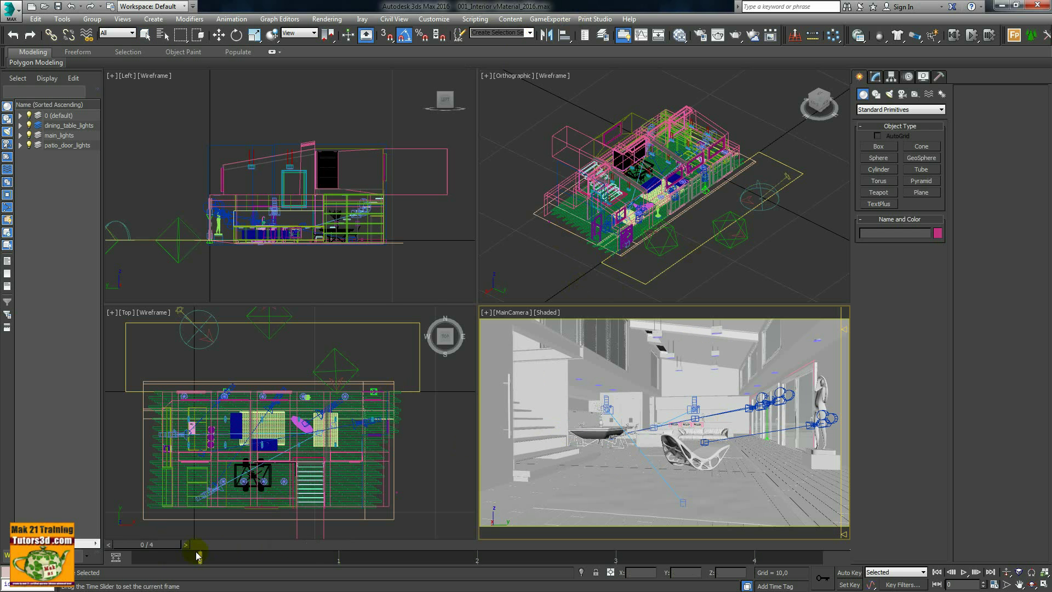
key("q")
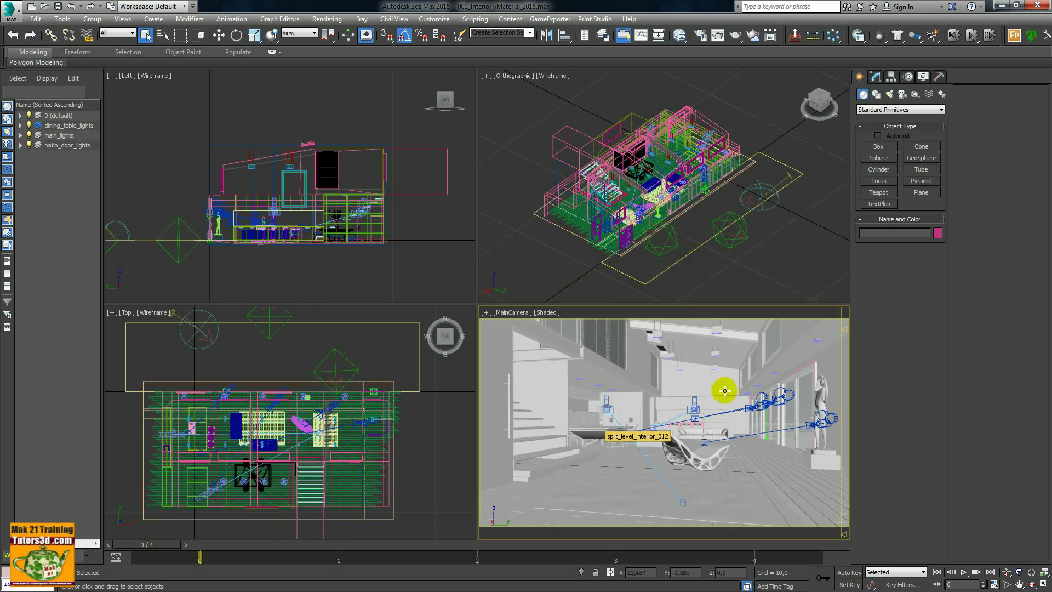
left_click(699, 37)
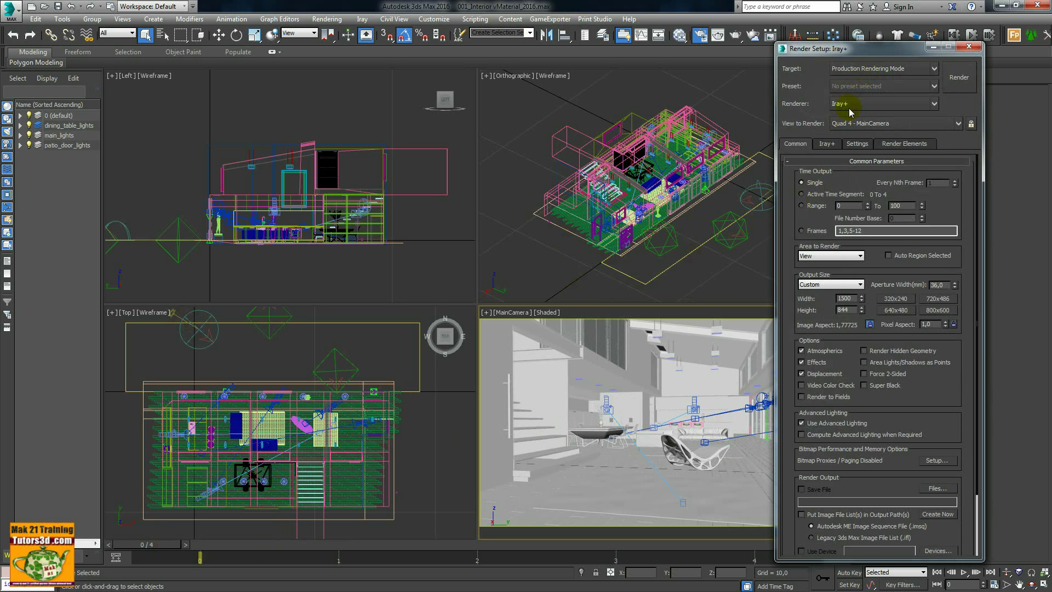
double_click(853, 298)
double_click(846, 308)
Step: Review the Iray+ settings: 10000 passes per frame and the update interval
left_click(826, 145)
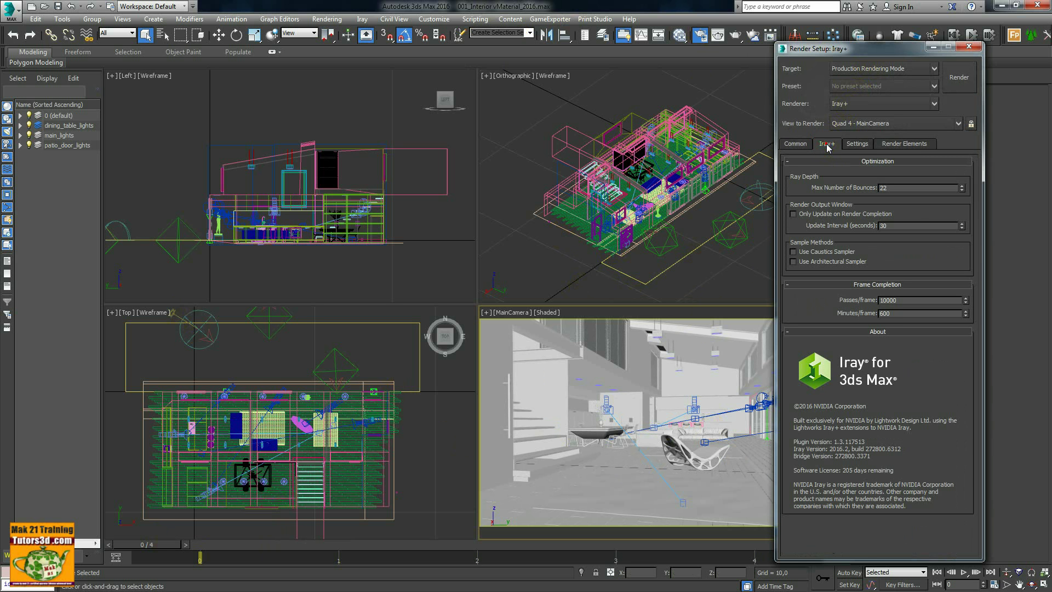
double_click(900, 300)
left_click(888, 225)
double_click(881, 225)
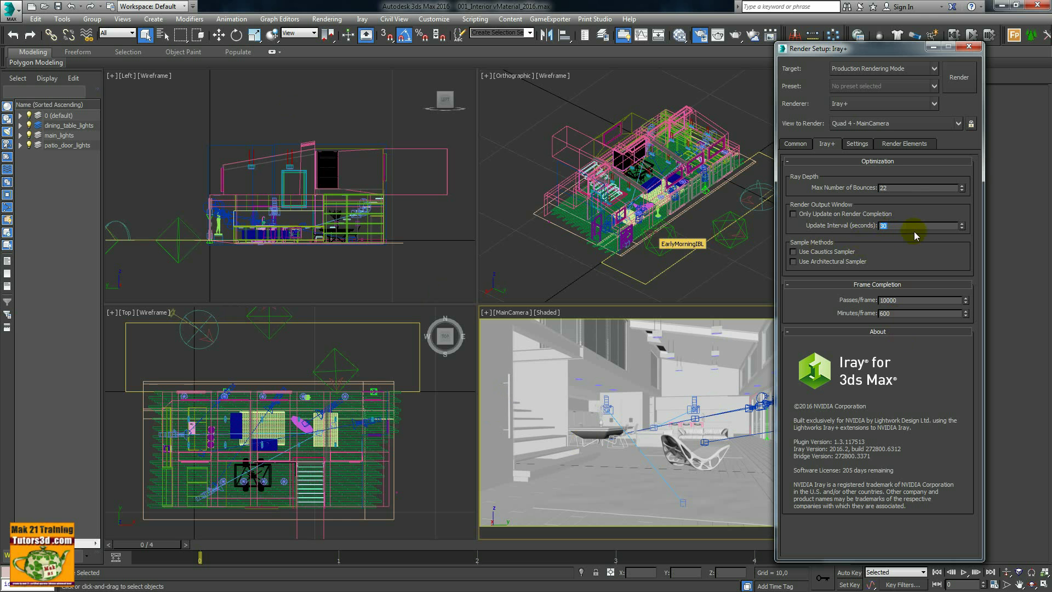
Step: Check the Iray+ tone mapper values: exposure 8.0, highlight recovery, shadows and saturation
left_click(861, 143)
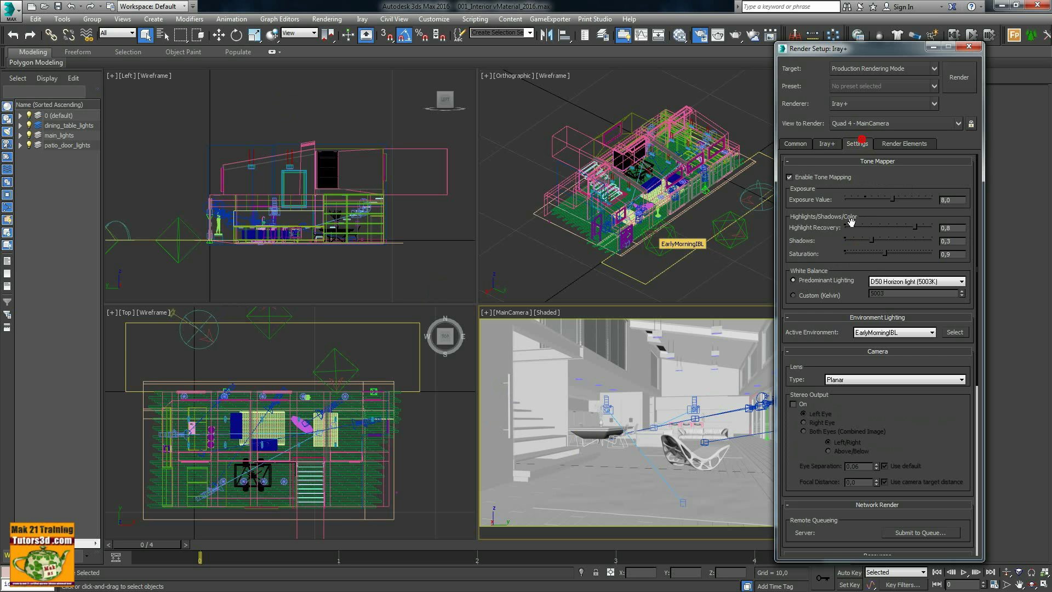
double_click(954, 202)
double_click(958, 226)
double_click(945, 241)
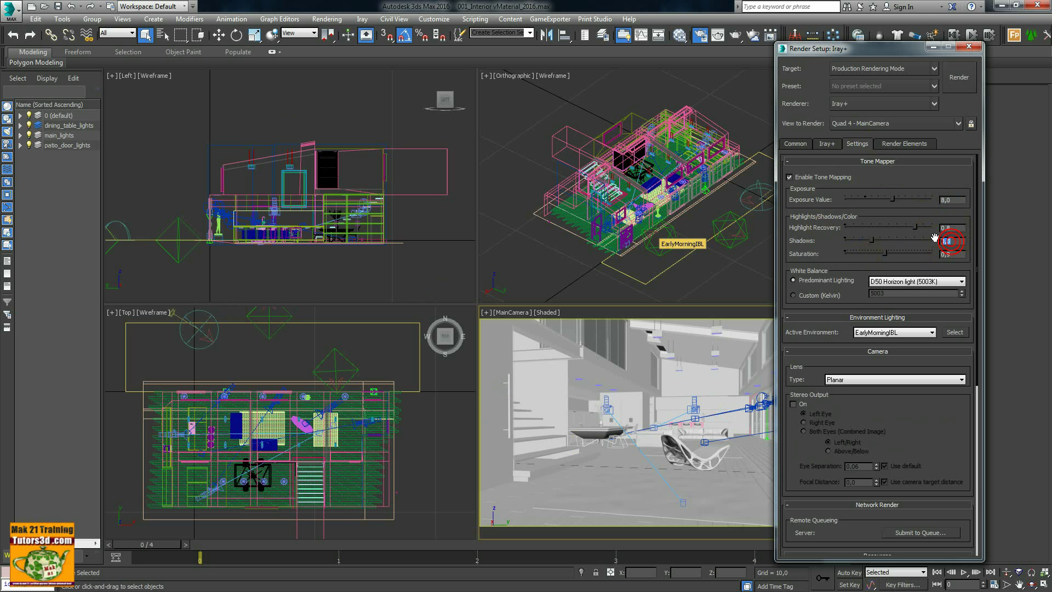
double_click(958, 254)
Step: Keep EarlyMorningIBL as the active environment and select its helper in the viewport
left_click(885, 332)
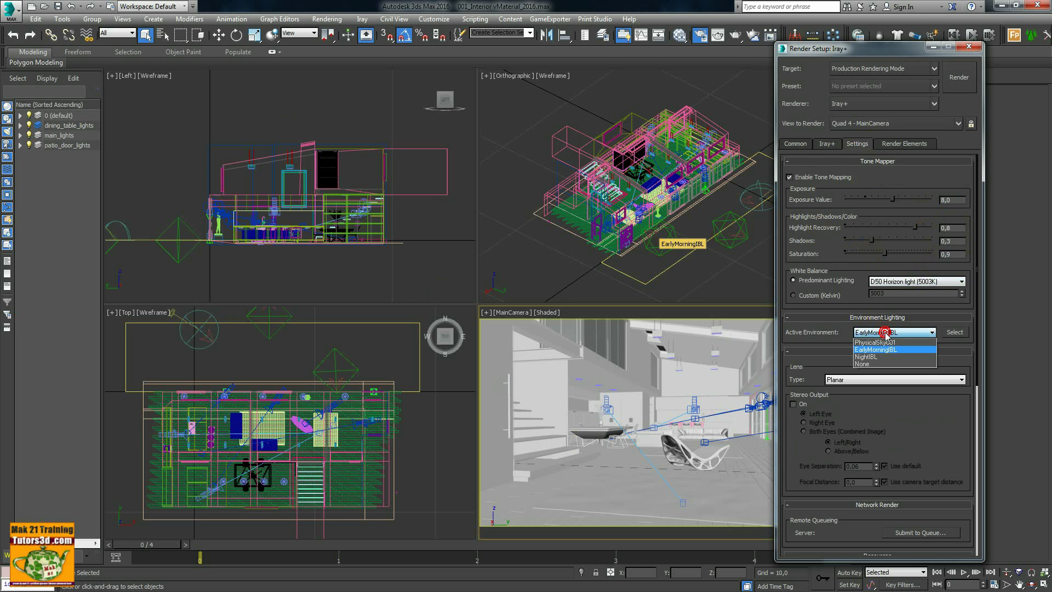
left_click(906, 351)
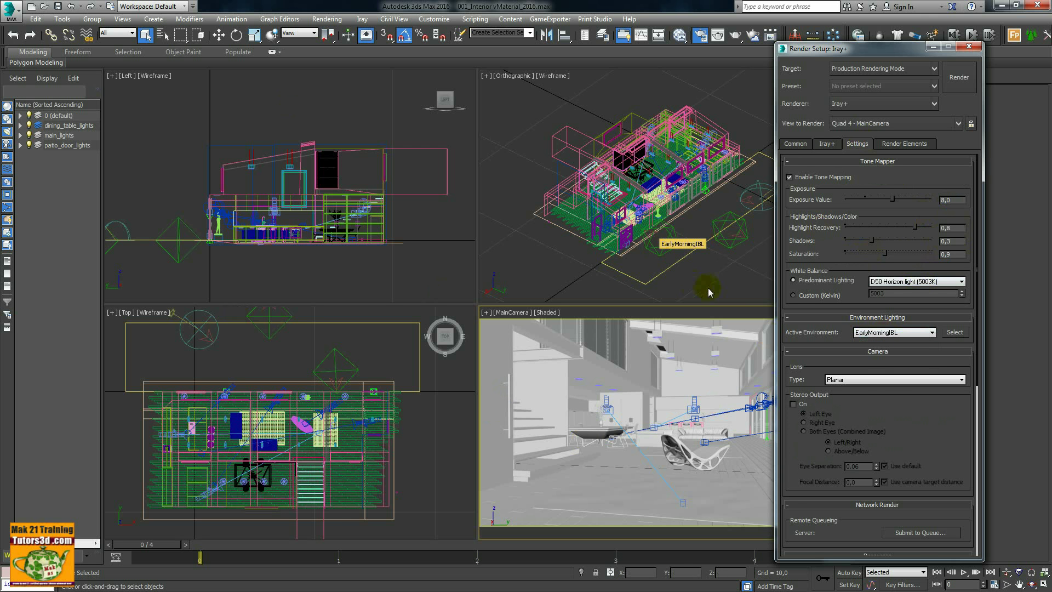
left_click(669, 231)
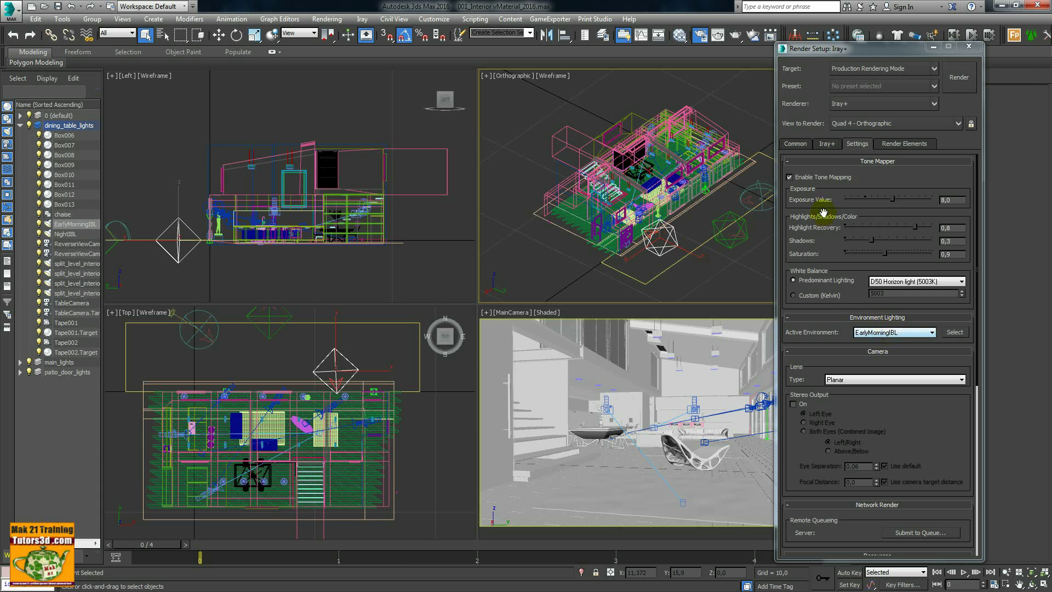
left_click_drag(868, 48, 384, 92)
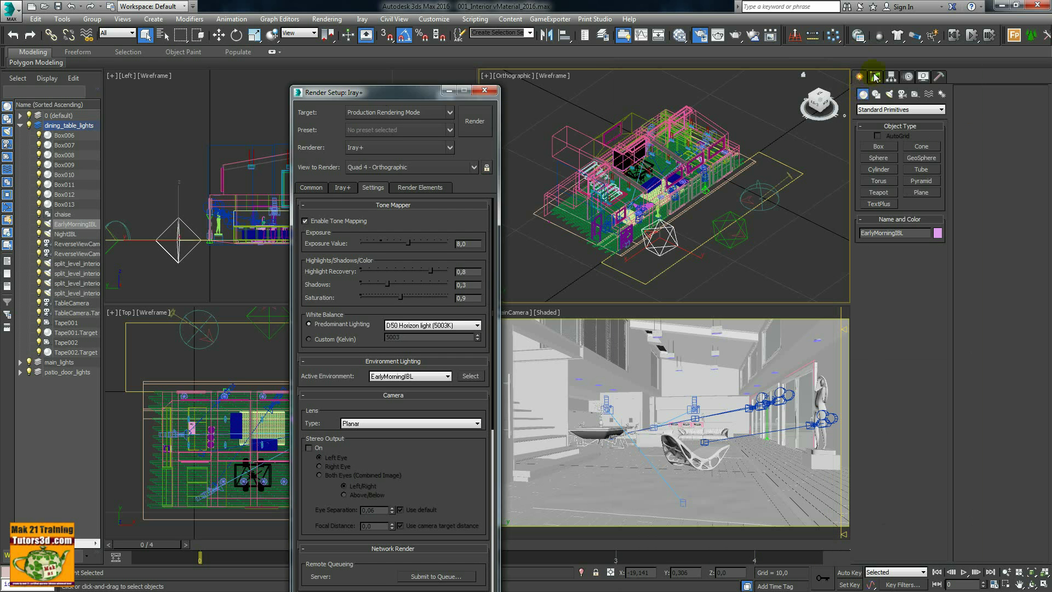
left_click(875, 76)
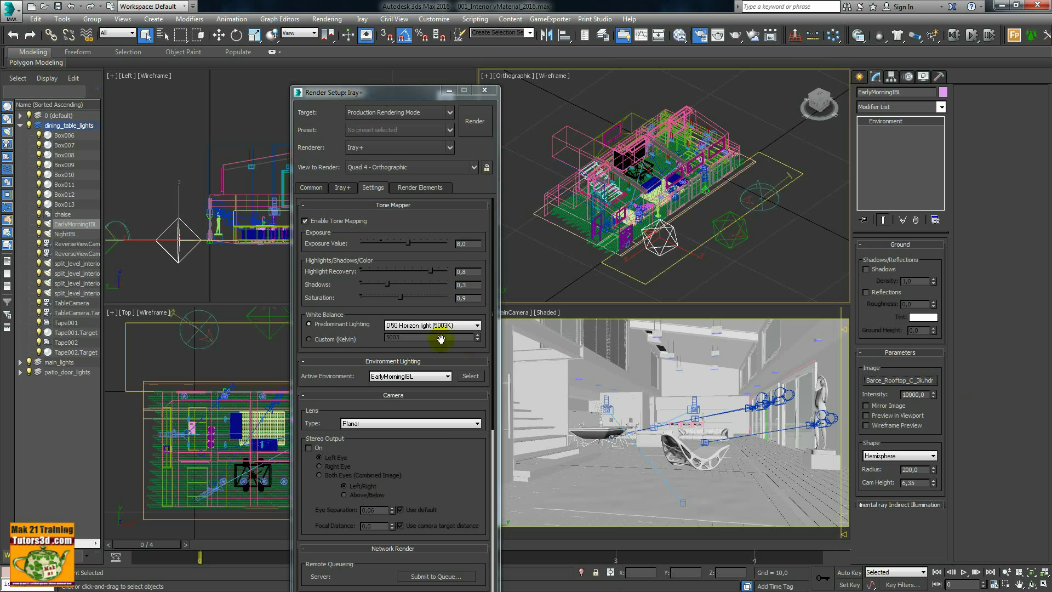
left_click(433, 378)
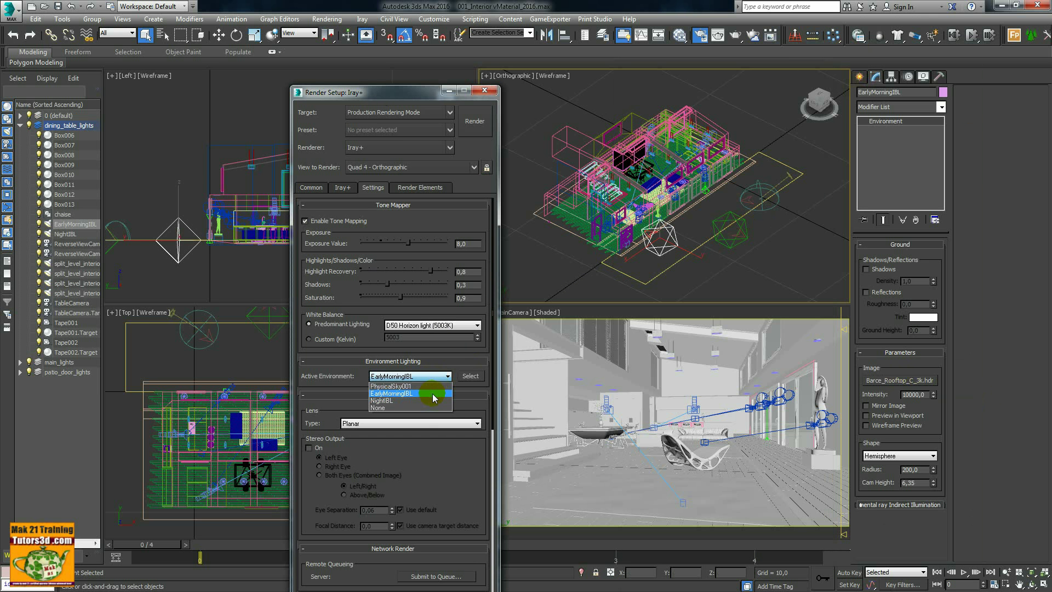
left_click(433, 394)
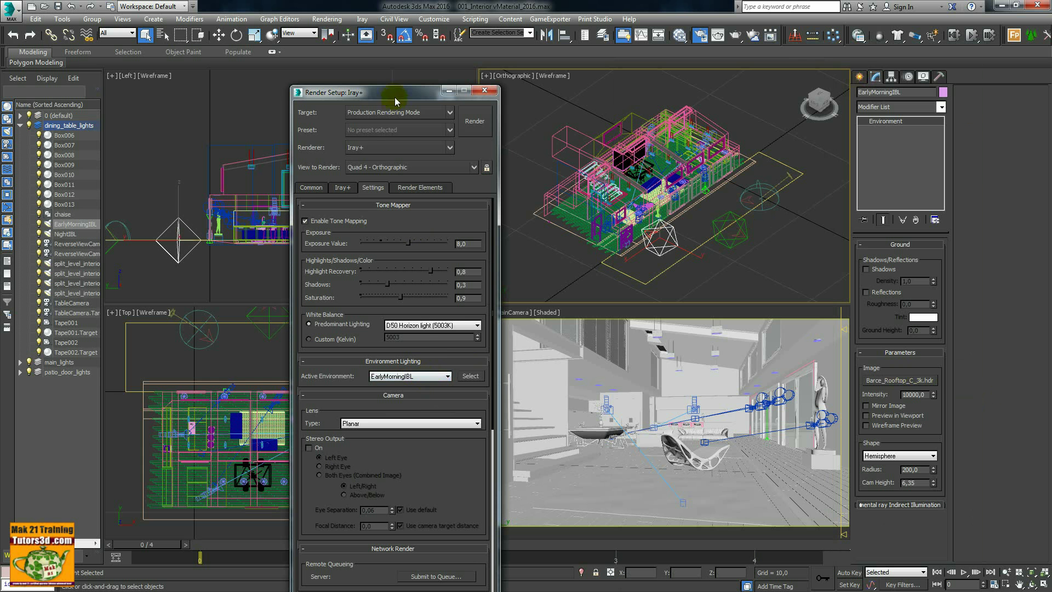
mouse_move(397, 101)
left_mouse_down()
mouse_move(948, 75)
mouse_move(941, 70)
left_mouse_up()
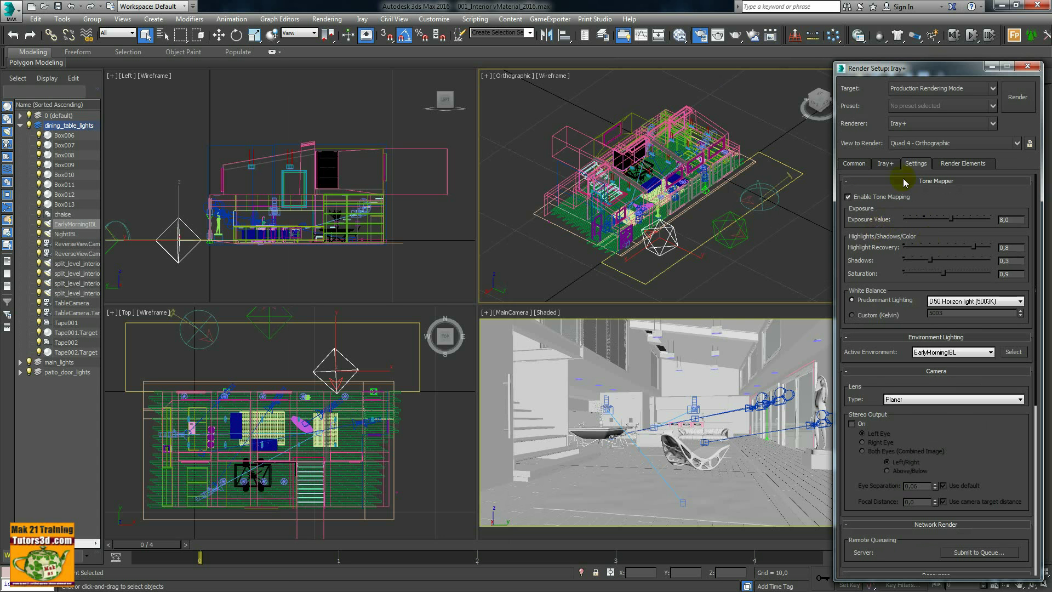
Step: Render MainCamera with Iray+ via Shift+Q, cancel it around iteration 308, and close the frame
left_click(884, 164)
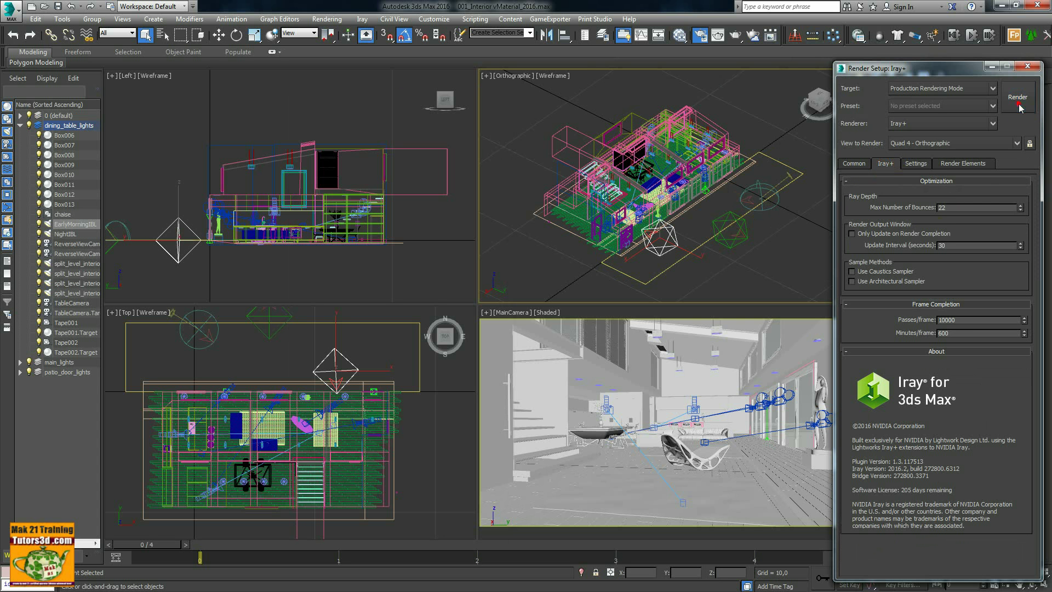
key("shift+q")
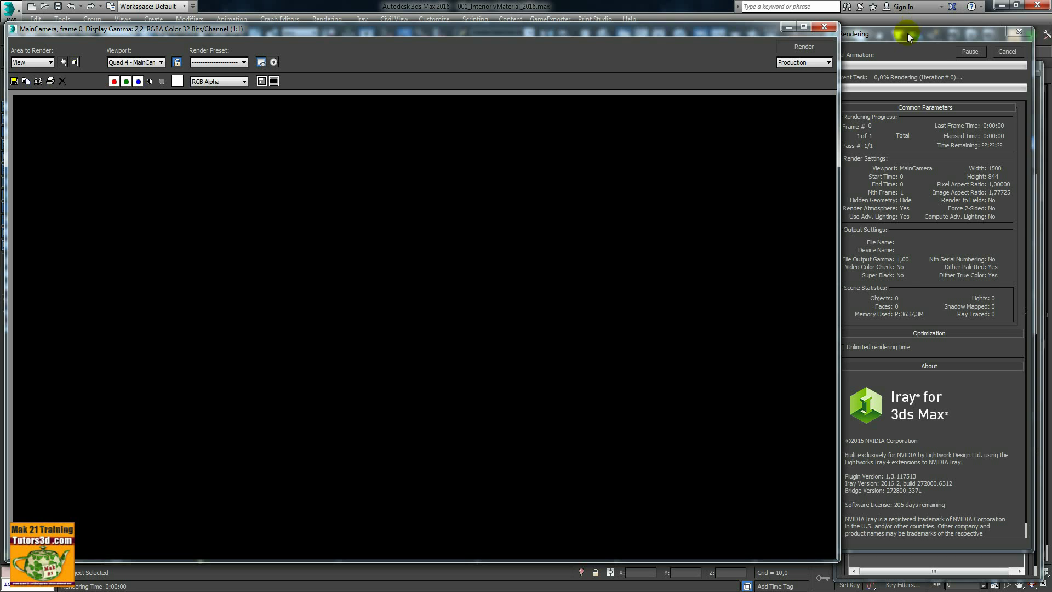
left_click_drag(907, 34, 923, 28)
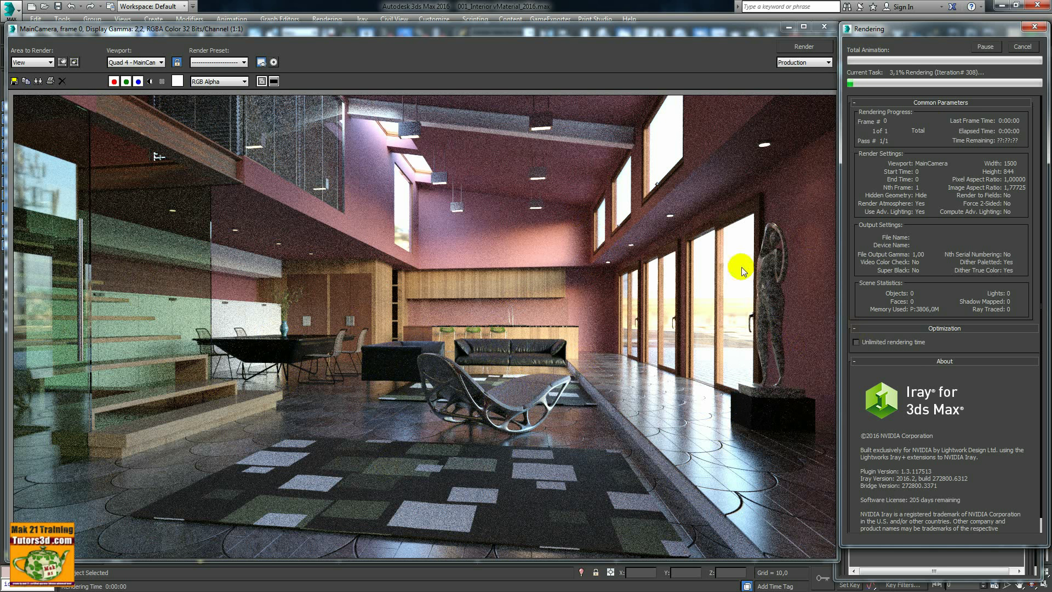
left_click(1024, 47)
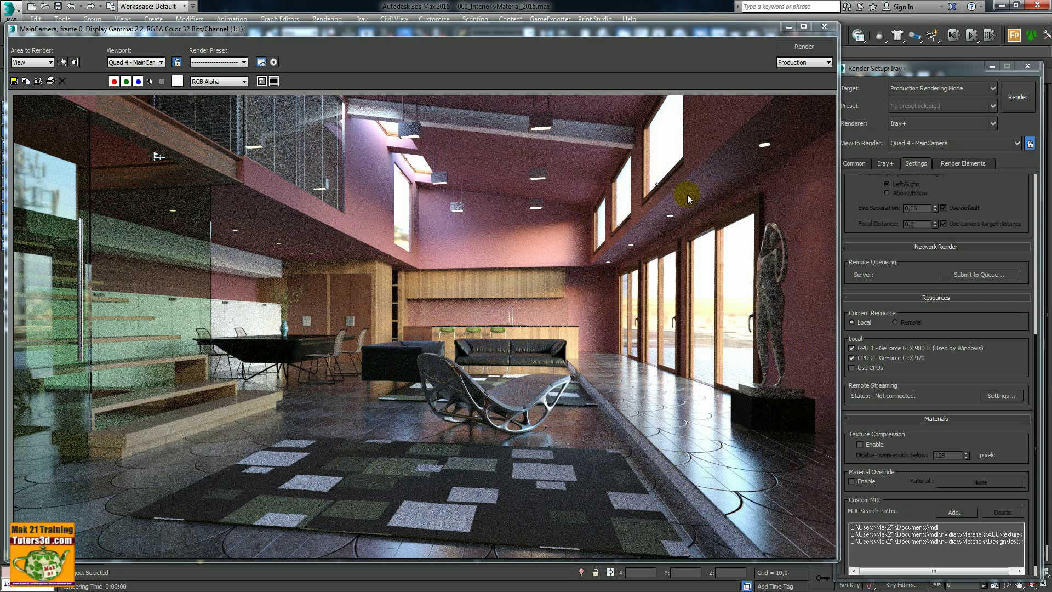
left_click(823, 27)
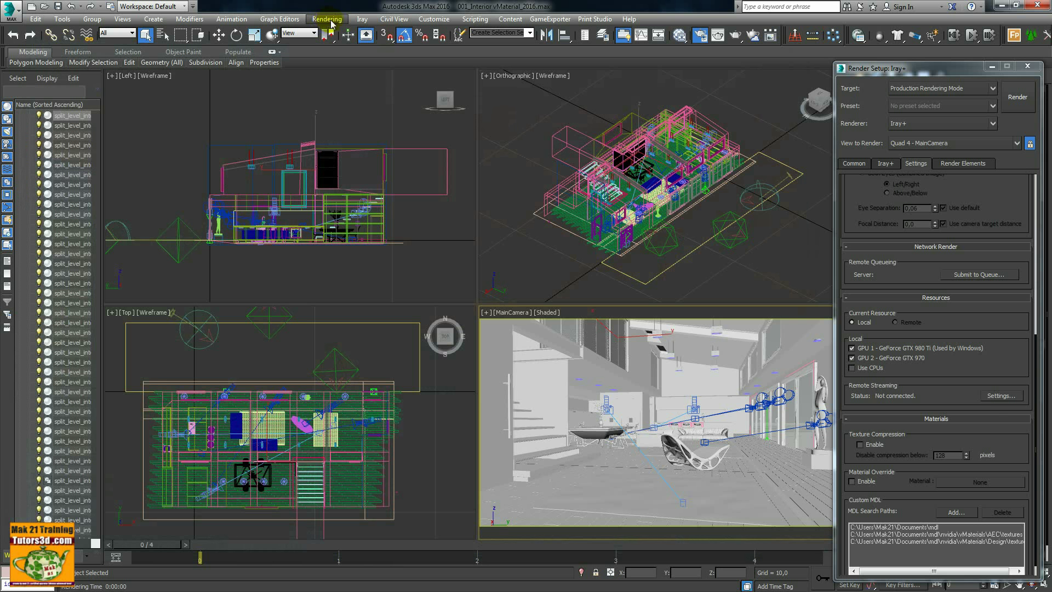
Step: Go to the project's Rendering folder and select the 001_Interior vMaterial PNG
key("alt+Tab")
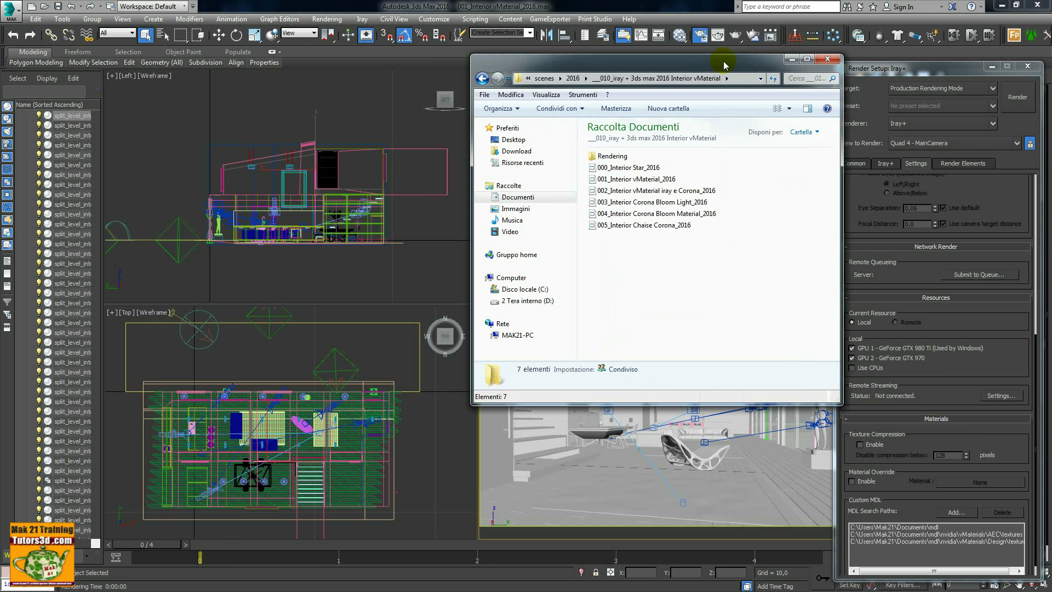
double_click(610, 156)
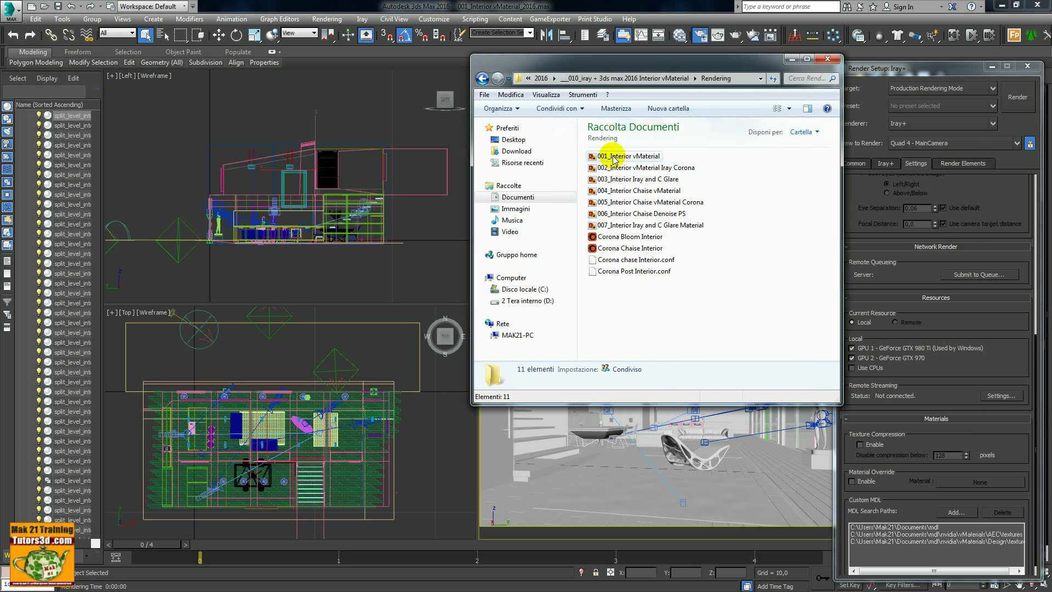
left_click(613, 158)
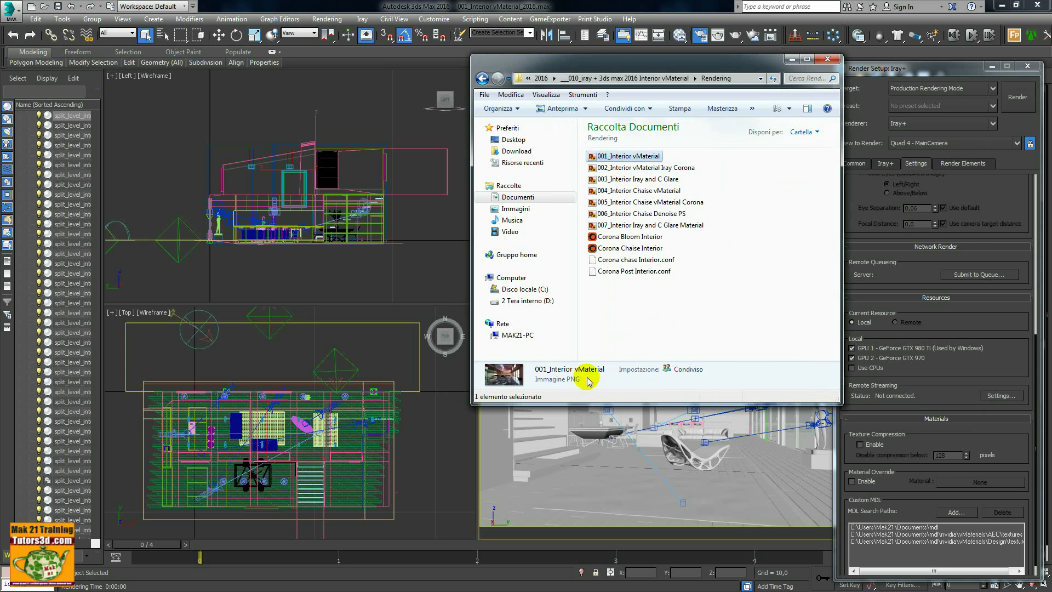
Step: View 001_Interior vMaterial in an enlarged Photo Viewer window, then close it
double_click(609, 156)
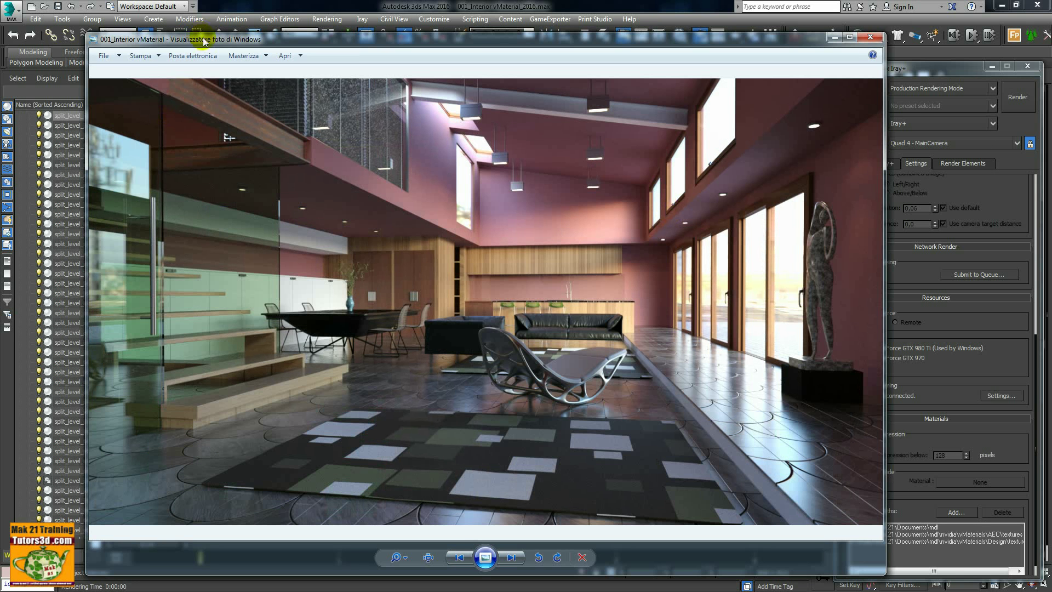
left_click_drag(202, 38, 170, 10)
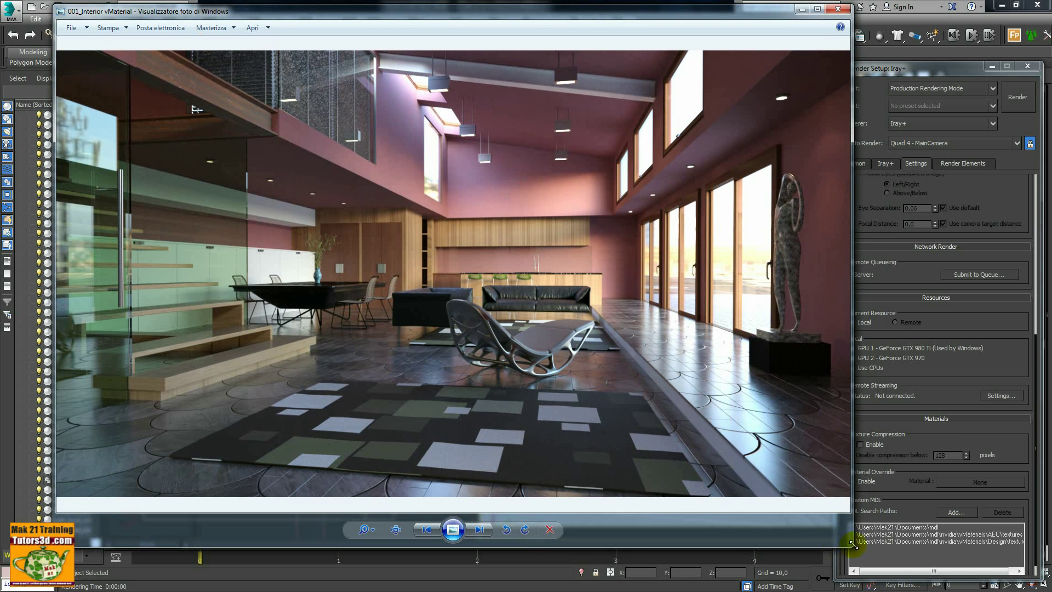
left_click_drag(851, 545, 947, 572)
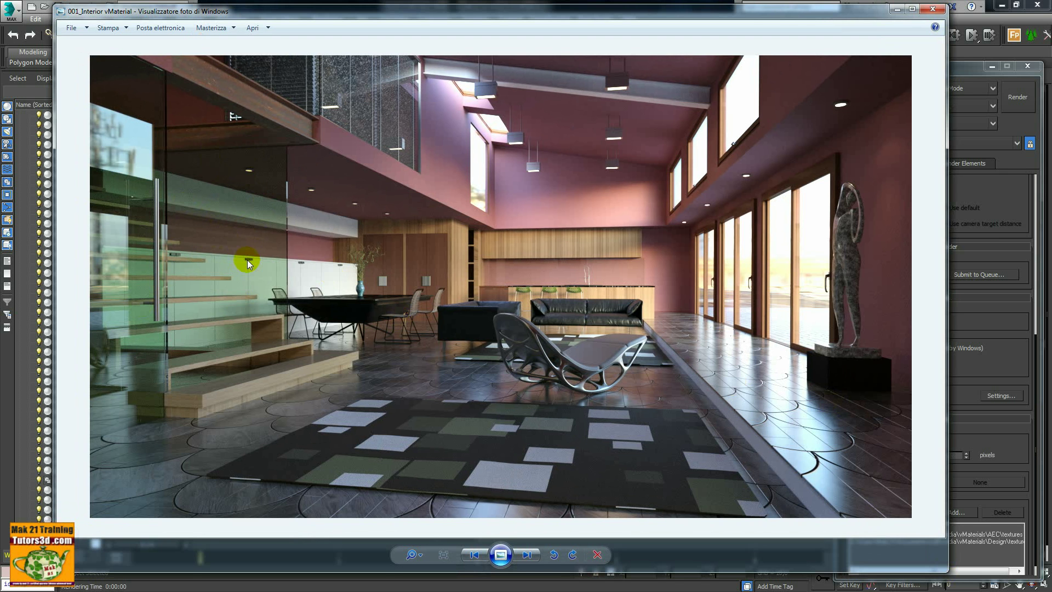
left_click(934, 10)
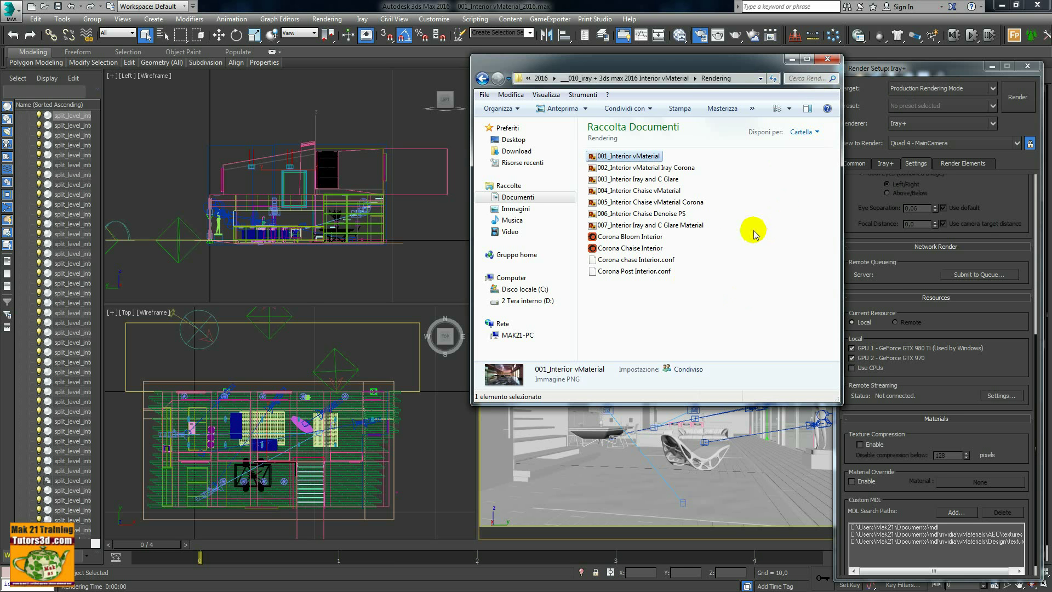
Step: Select the 002_Interior vMaterial Iray Corona image in the Rendering folder
left_click(665, 170)
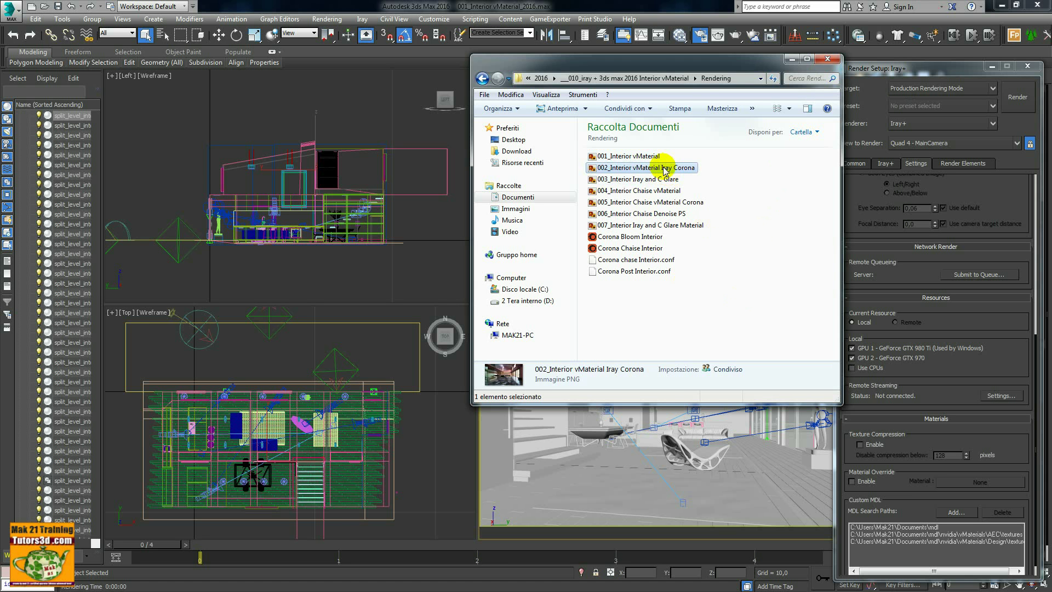
left_click(665, 168)
double_click(634, 167)
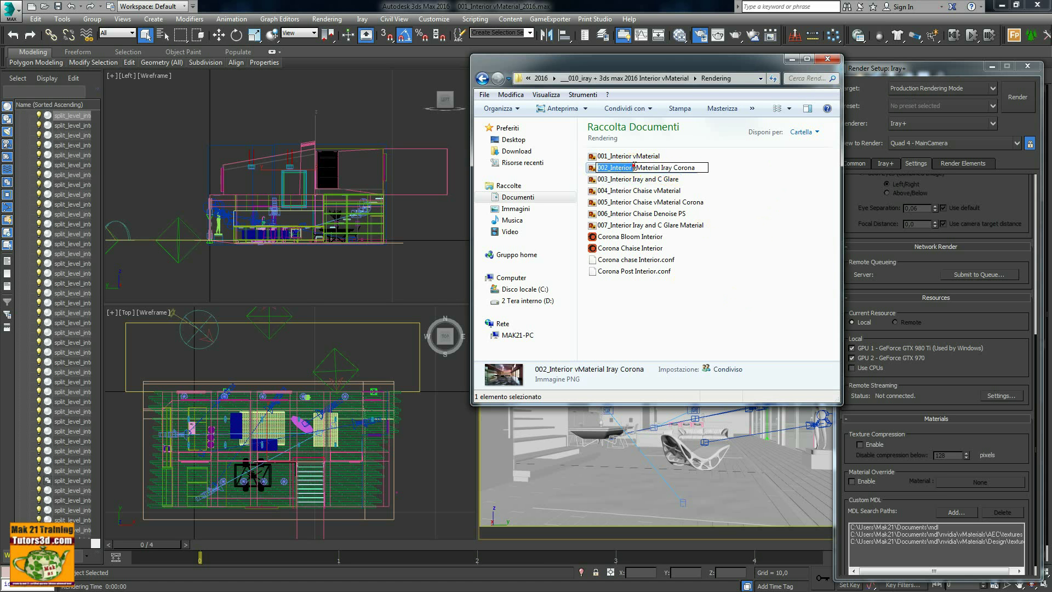
Step: Open the 002 render and flip back and forth against the 001_Interior vMaterial render
double_click(592, 167)
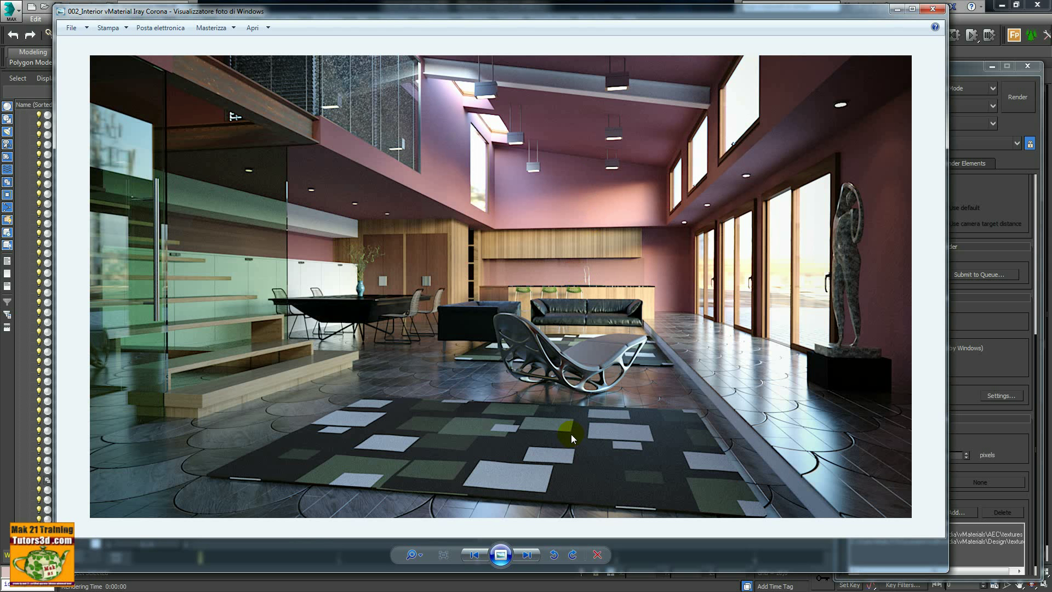
left_click(474, 555)
left_click(528, 555)
left_click(526, 556)
left_click(524, 556)
left_click(526, 556)
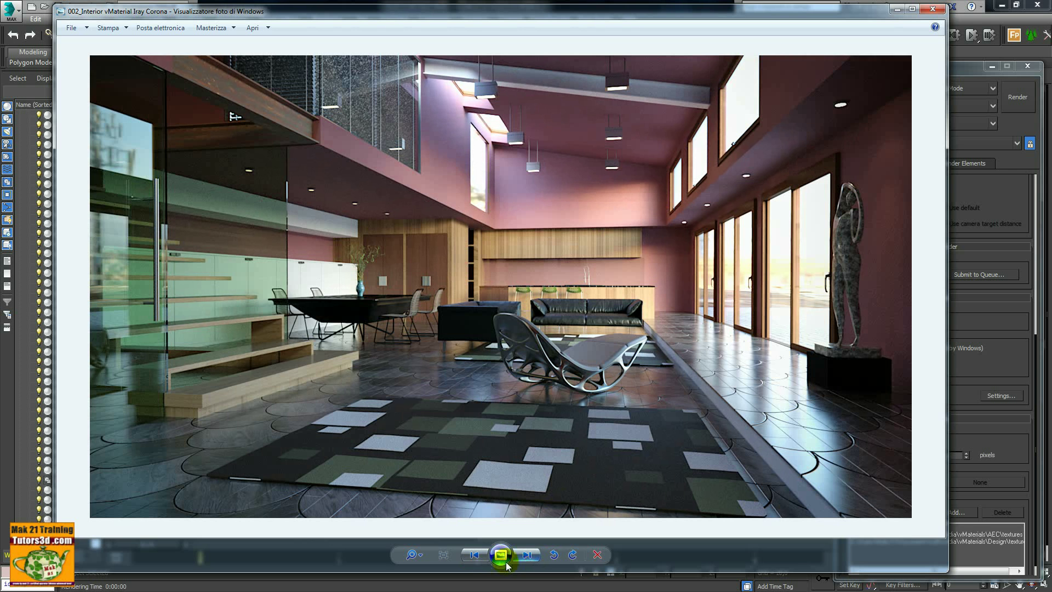
left_click(474, 555)
left_click(527, 555)
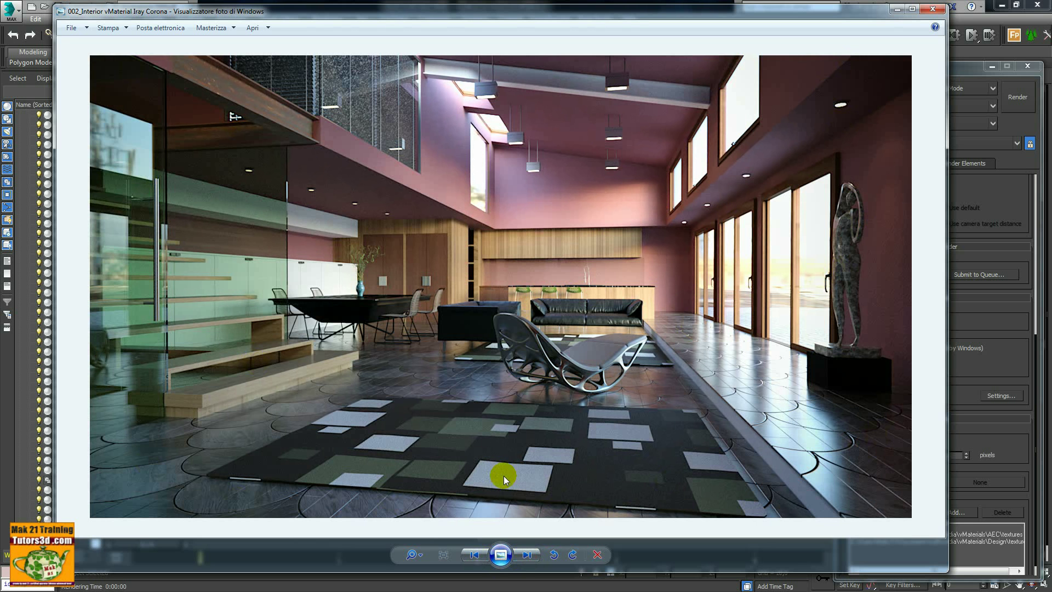
Step: Step through the 001, 002 and 003_Interior Iray and C Glare renders, then close the viewer
left_click(474, 554)
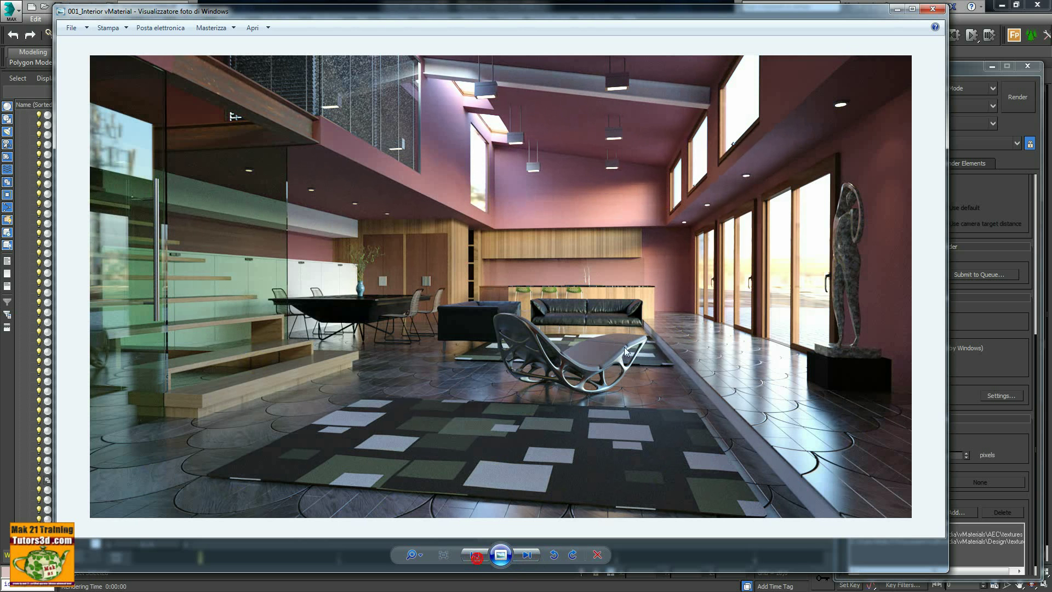
left_click(529, 555)
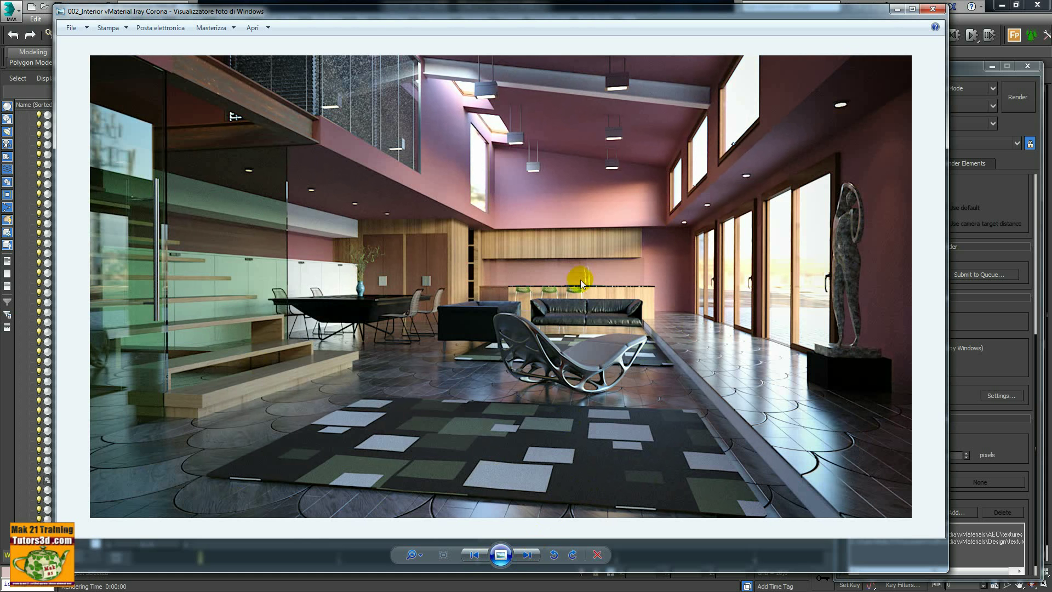
left_click(526, 554)
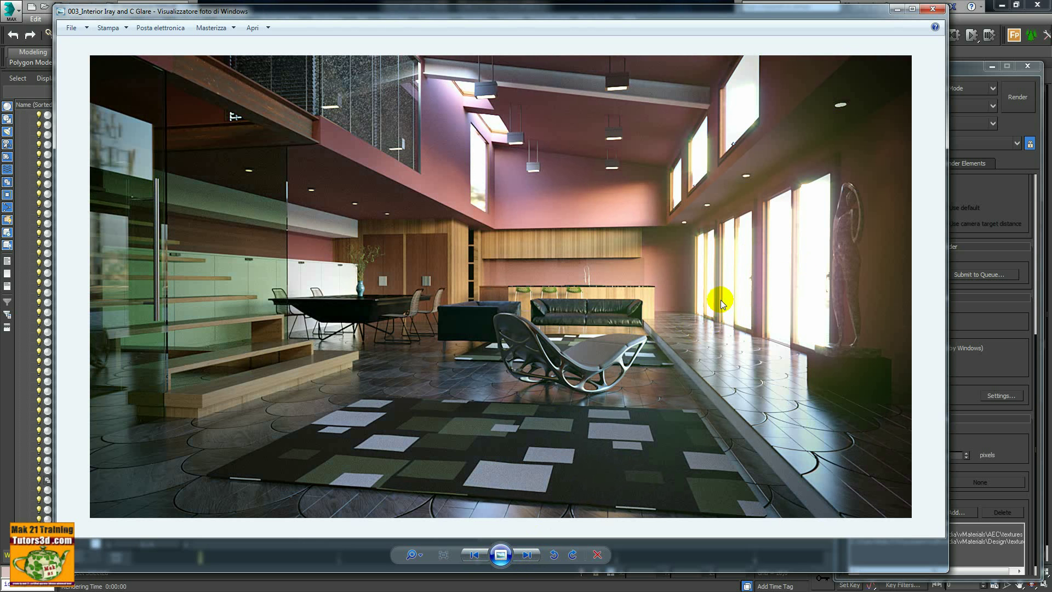
left_click(474, 554)
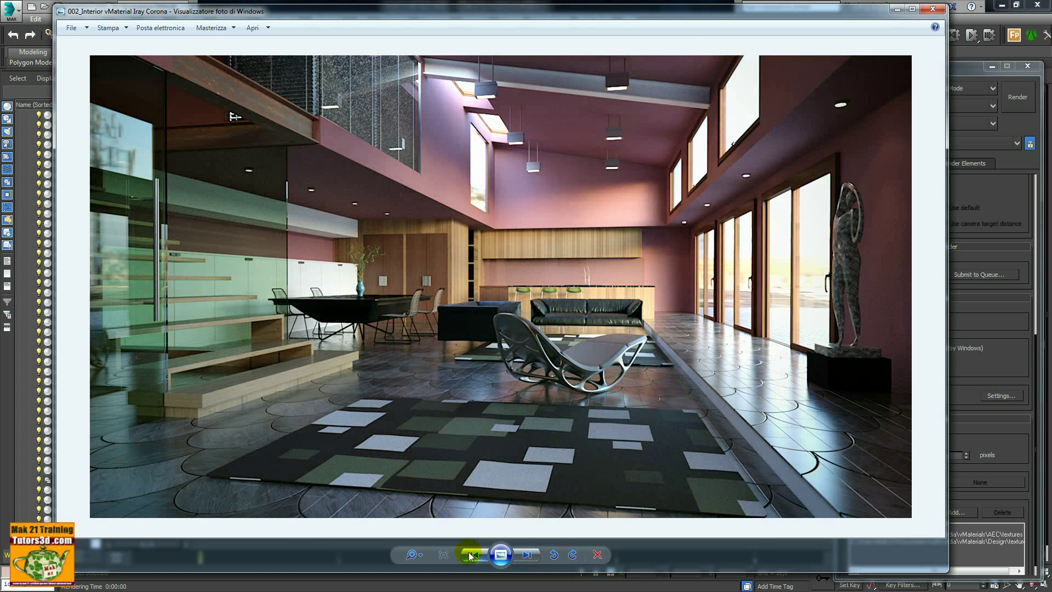
left_click(932, 9)
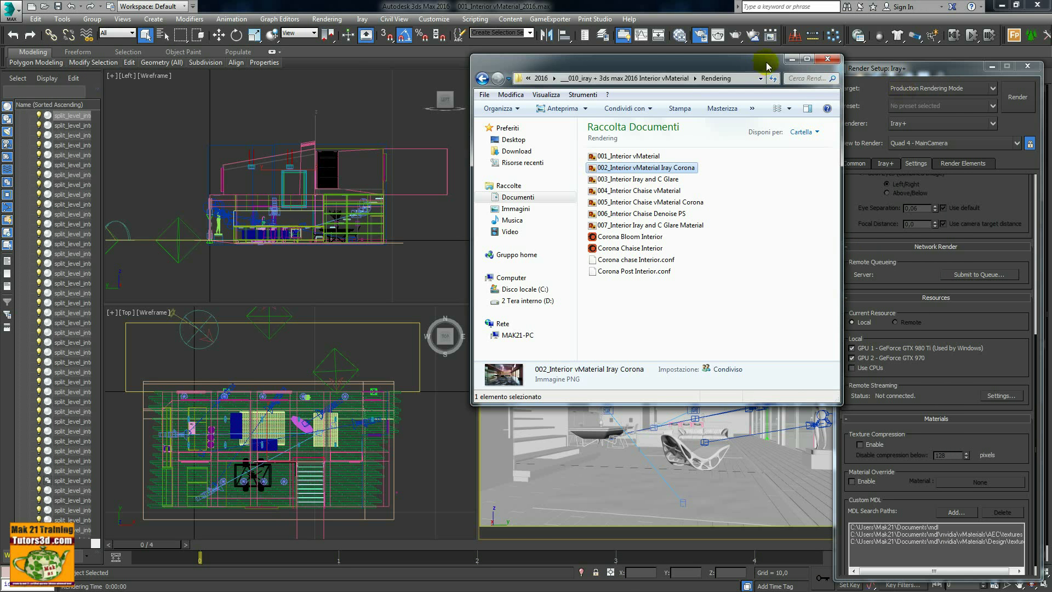
Step: Move Explorer aside and return to the 3ds Max viewports with Iray+ render setup
left_click_drag(762, 63, 1049, 38)
left_click(815, 384)
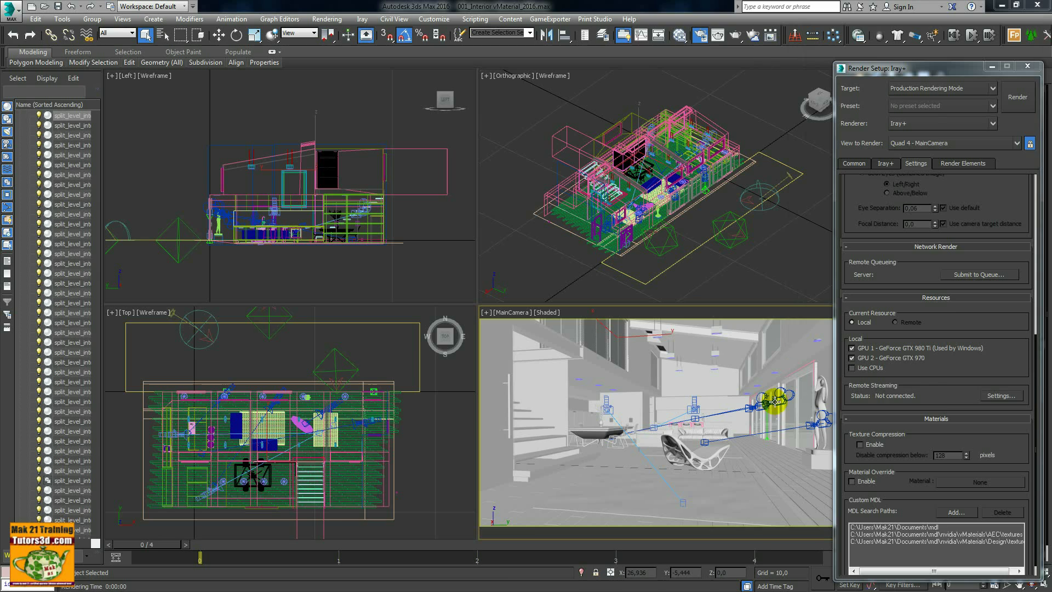